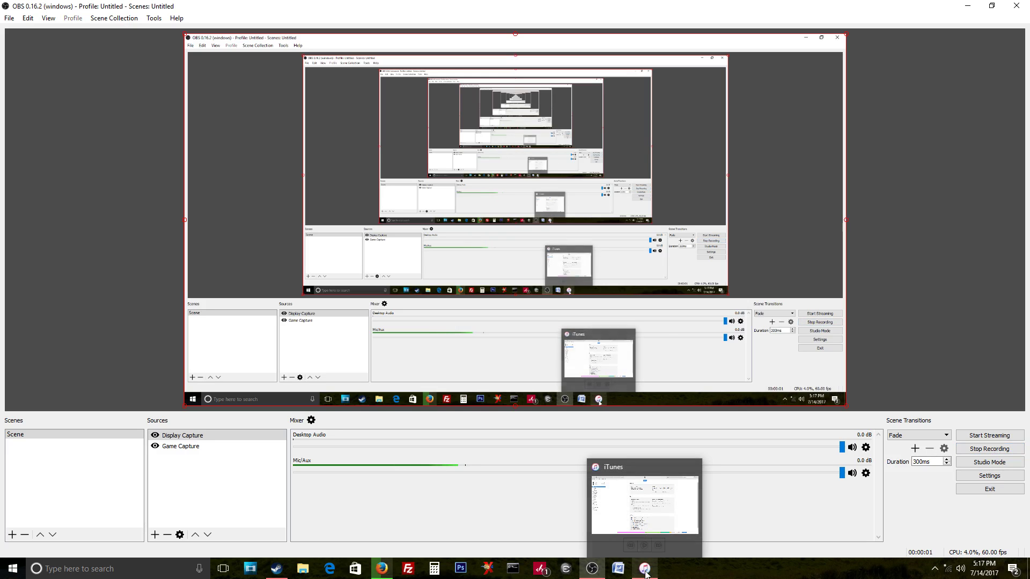
# - View the connected iPhone's summary in iTunes and switch to the IPSW Downloads page in Firefox
pyautogui.click(646, 570)
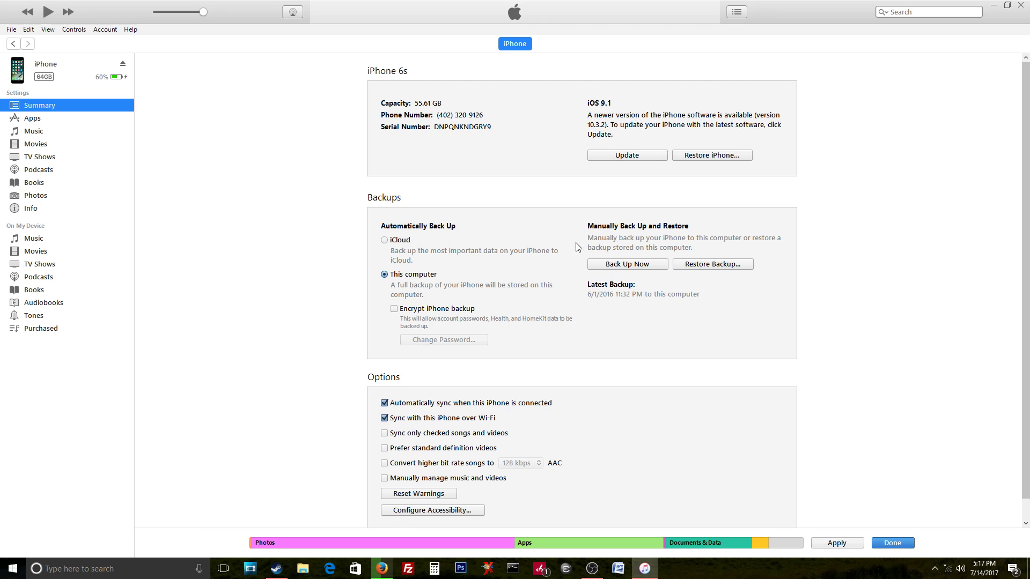
pyautogui.click(379, 563)
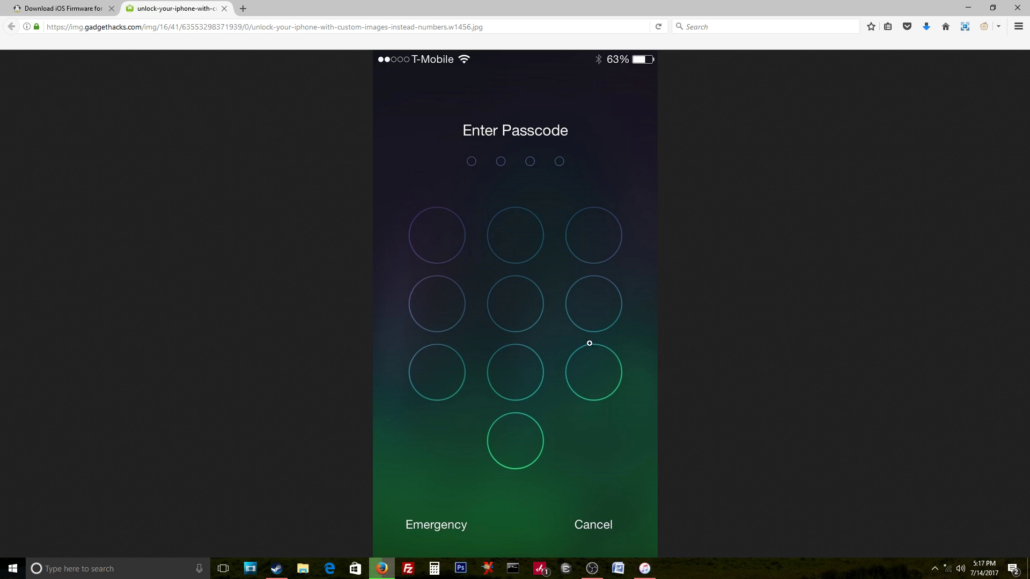
pyautogui.click(61, 8)
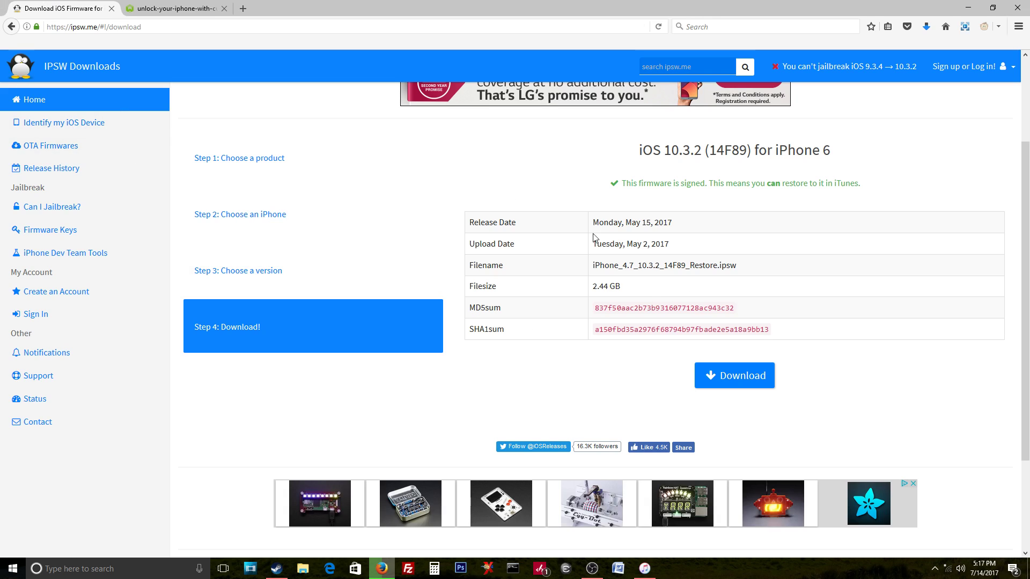
# - From the IPSW Downloads home page, choose iPhone as the product and iPhone 6 as the model to list its signed and unsigned firmware
pyautogui.click(56, 67)
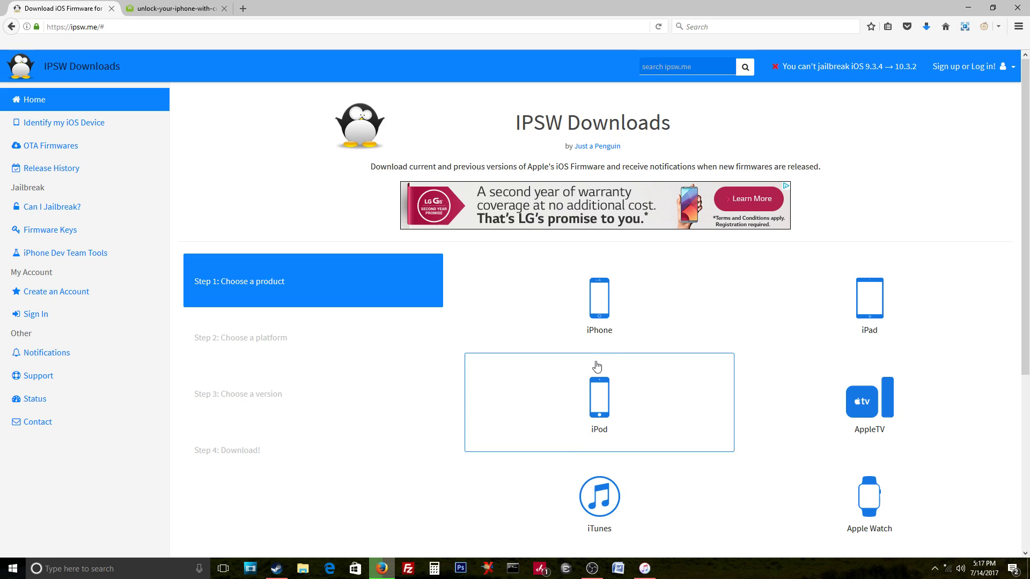
pyautogui.click(624, 315)
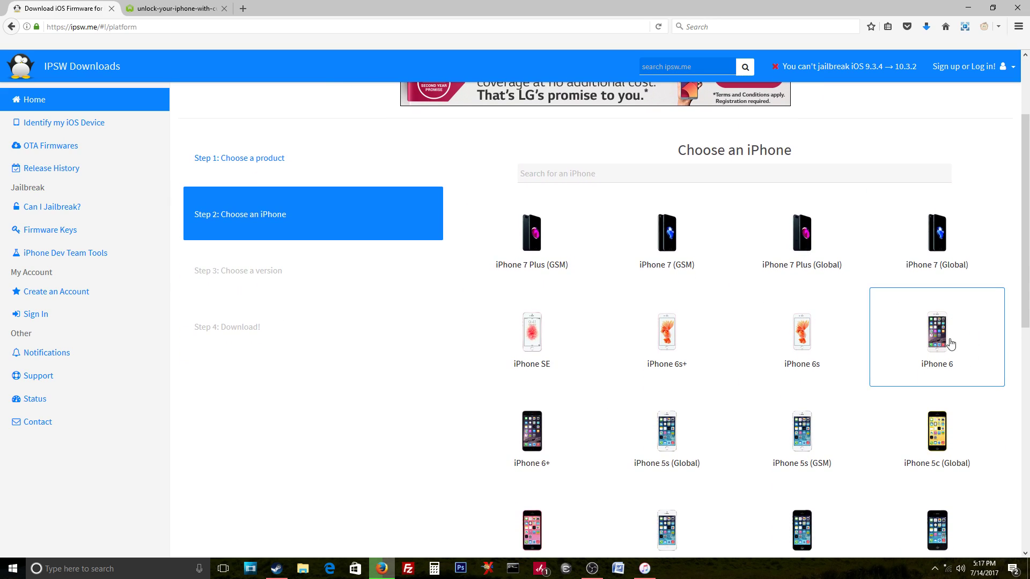
pyautogui.click(949, 339)
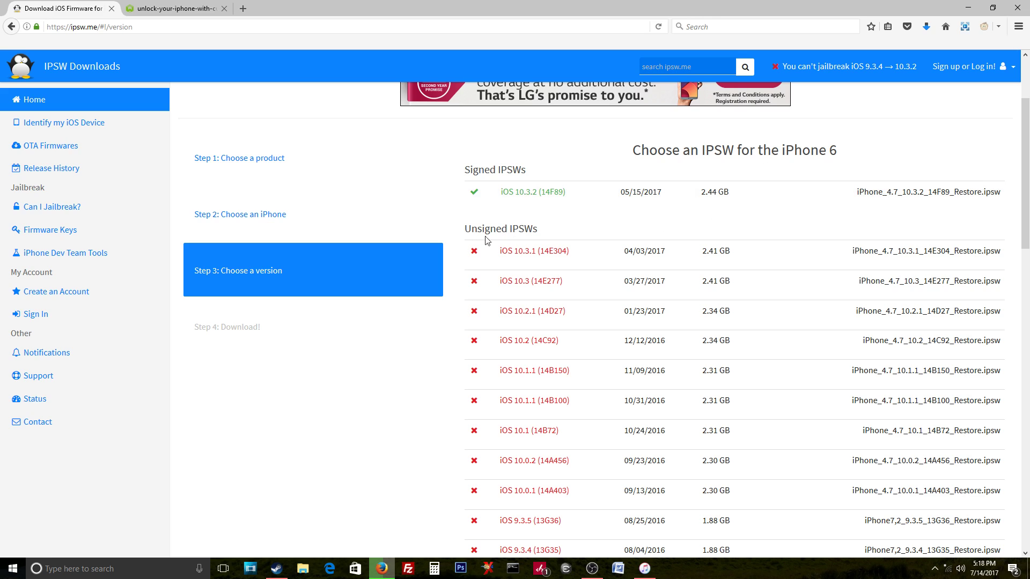
pyautogui.moveTo(467, 233); pyautogui.dragTo(491, 224)
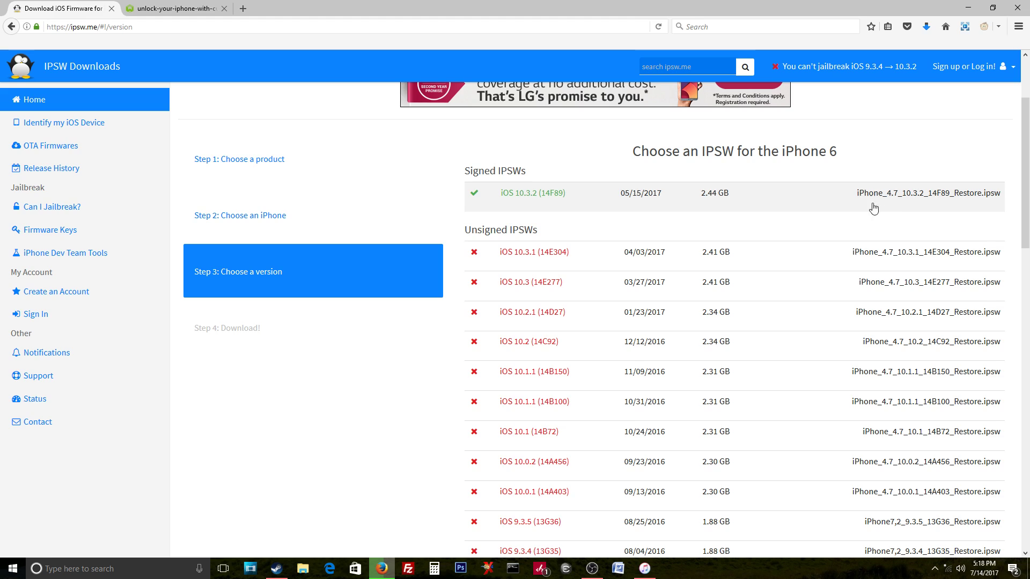
# - Show the downloading iPhone_4.7_10.3.2_14F89_Restore.ipsw file in its containing folder and close that folder window
pyautogui.click(926, 25)
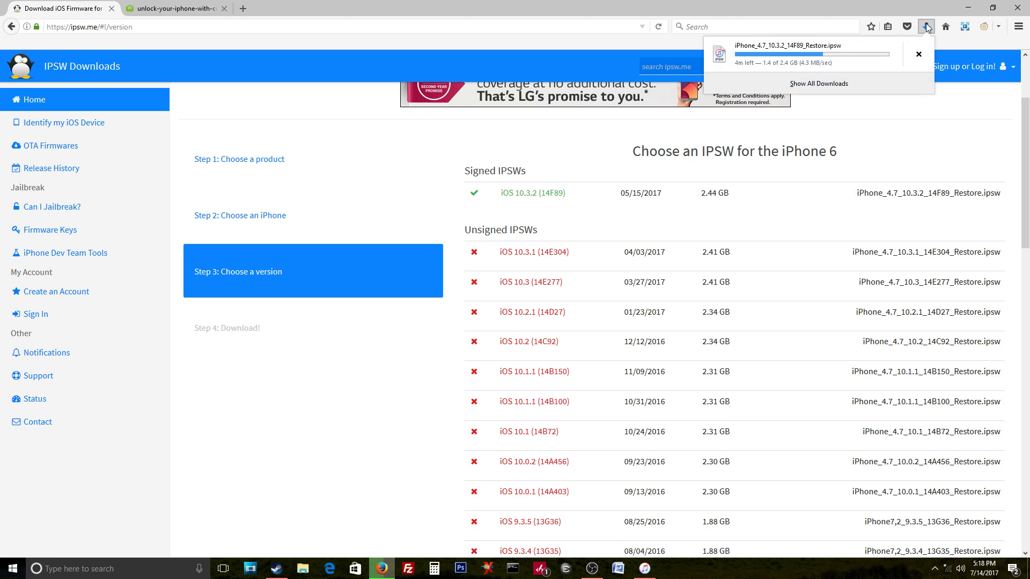
pyautogui.rightClick(812, 65)
pyautogui.click(855, 80)
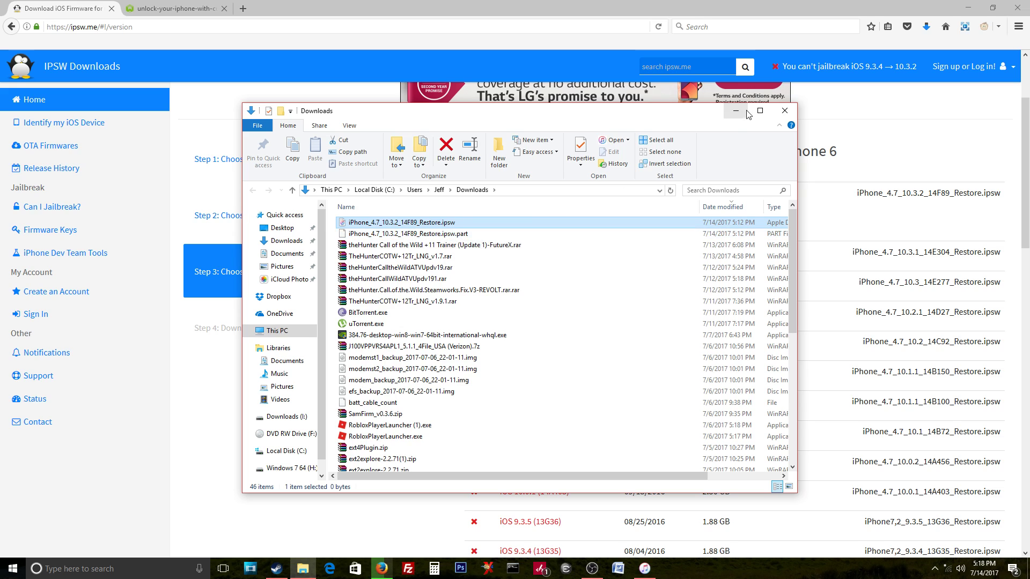
pyautogui.click(785, 111)
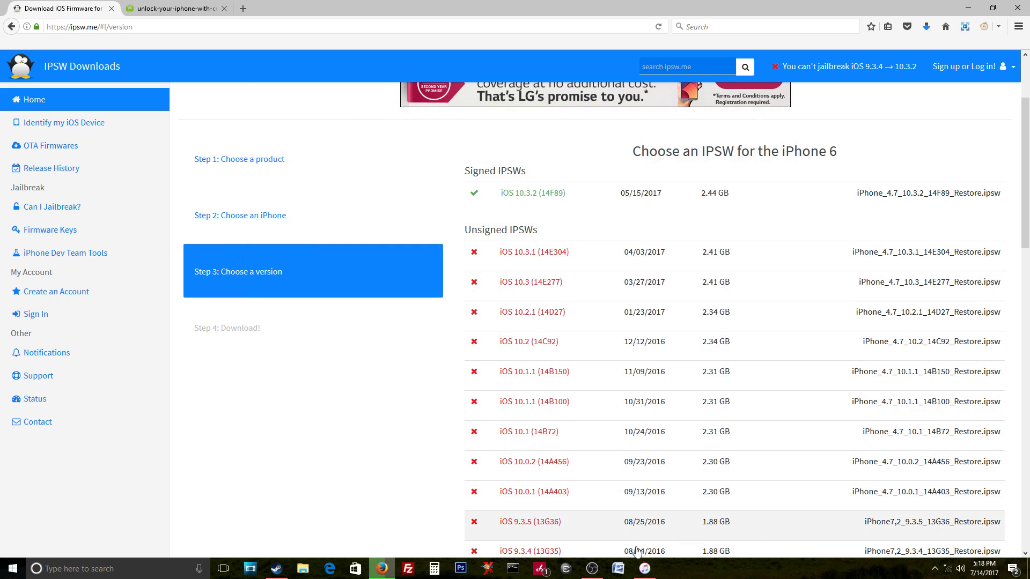
# - Switch to iTunes, start an iPhone update from a local firmware file, and browse to the user profile folder under C:\Users
pyautogui.hotkey('alt', 'Tab')
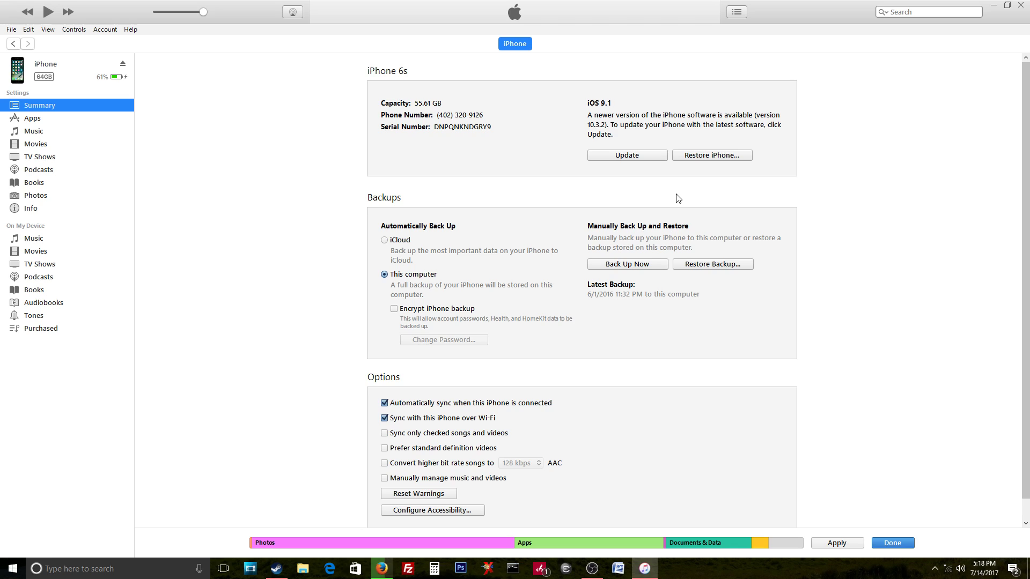
pyautogui.keyDown('shift'); pyautogui.click(634, 156); pyautogui.keyUp('shift')
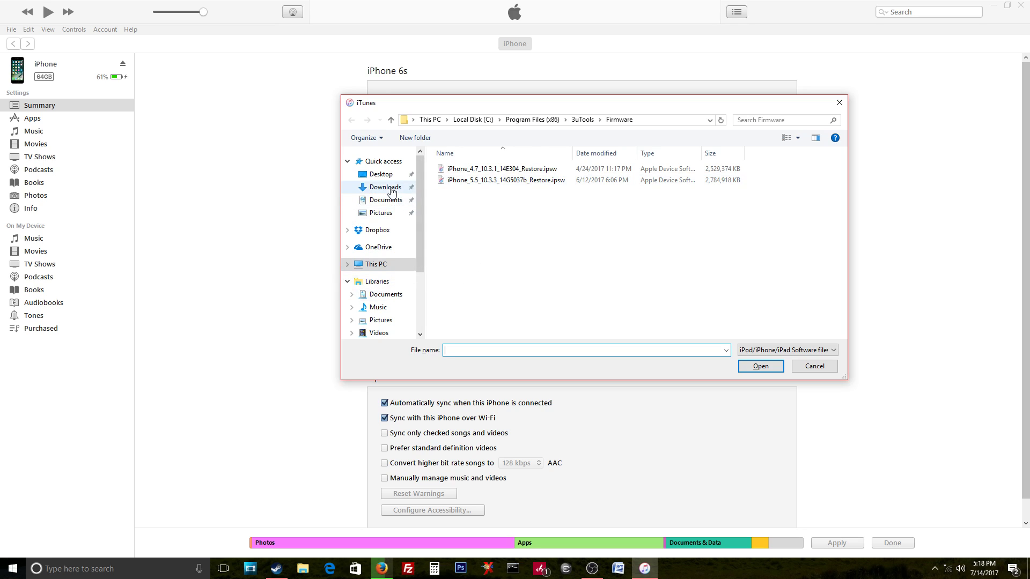
pyautogui.click(386, 266)
pyautogui.doubleClick(585, 283)
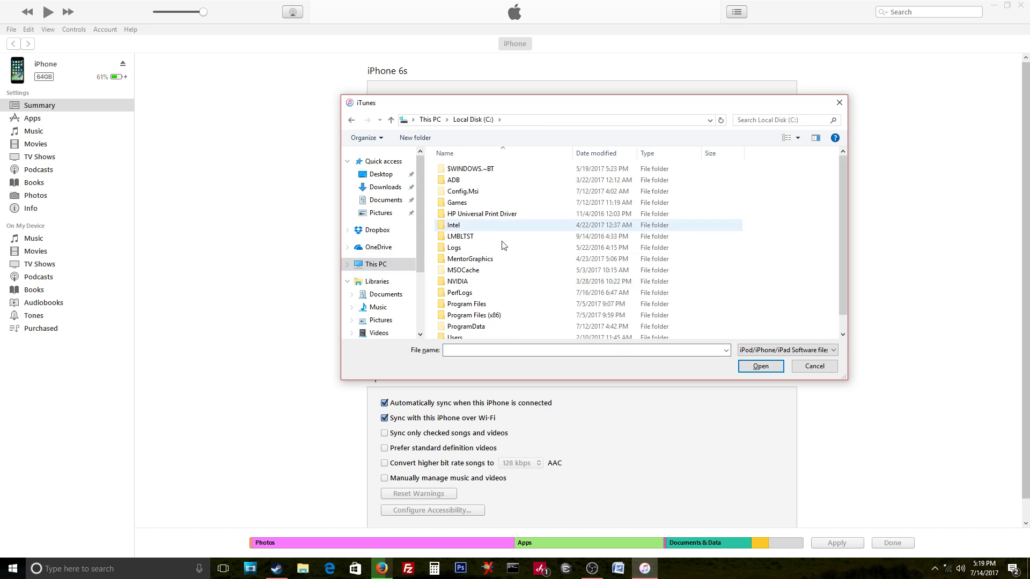
pyautogui.scroll(-1, 516, 242)
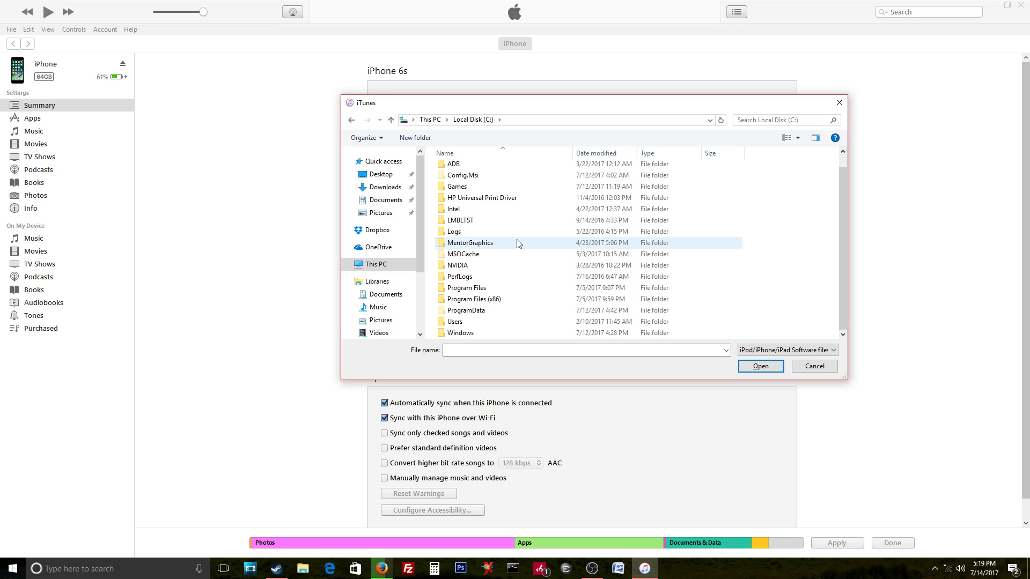
pyautogui.doubleClick(470, 323)
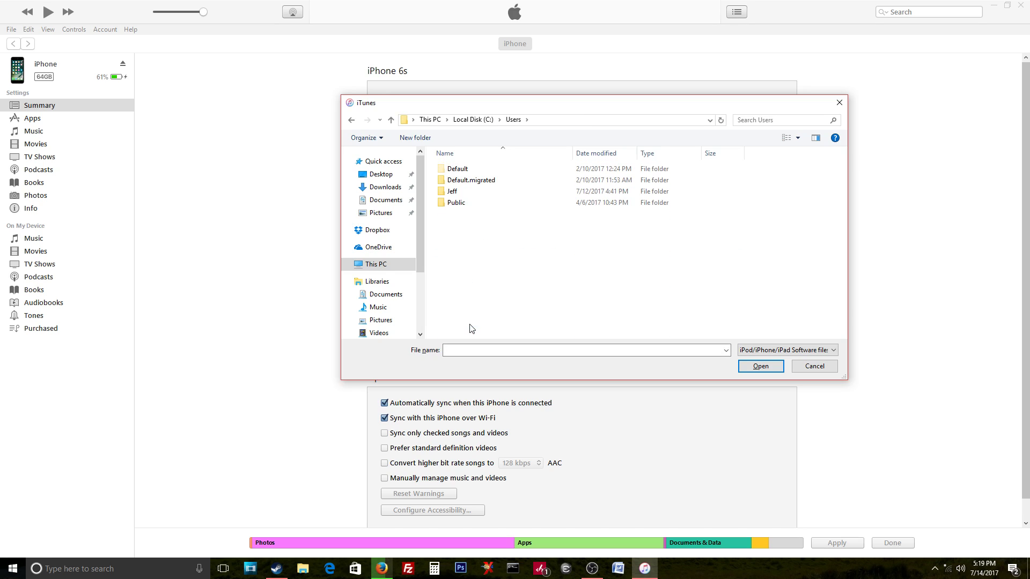
pyautogui.doubleClick(460, 195)
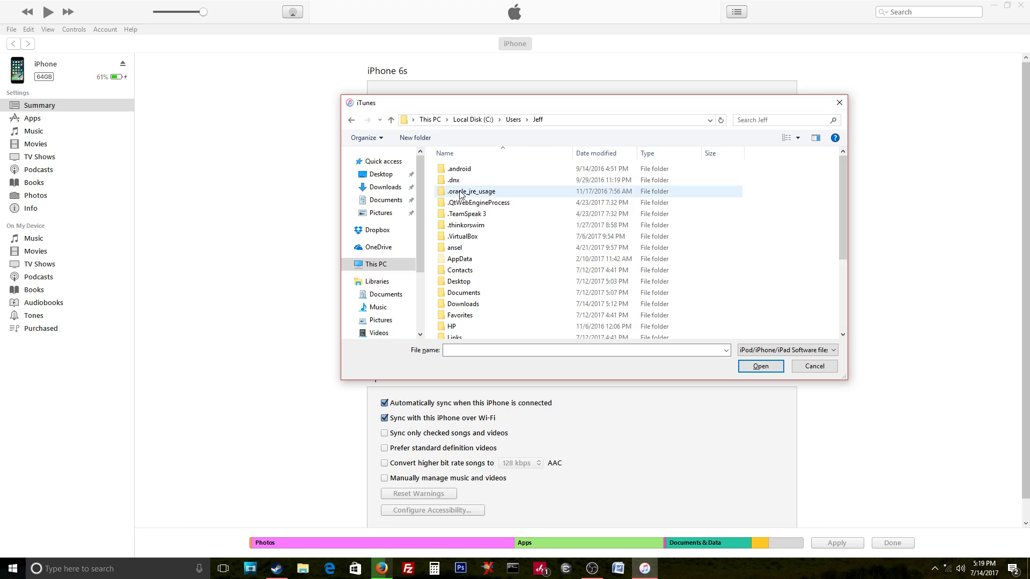
pyautogui.doubleClick(458, 260)
pyautogui.click(351, 120)
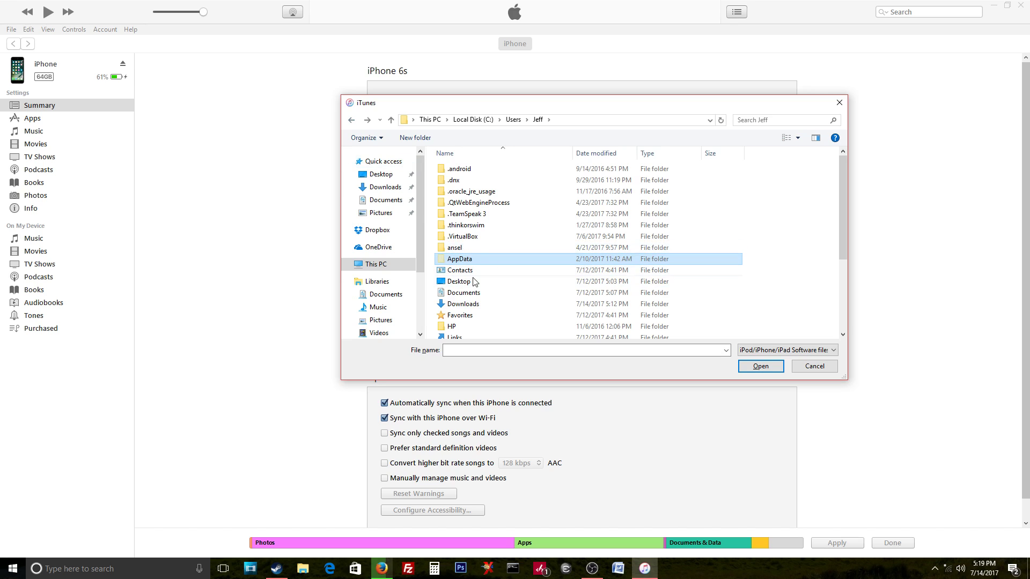
# - Check the Hidden items display setting in a File Explorer window and close the window
pyautogui.click(308, 573)
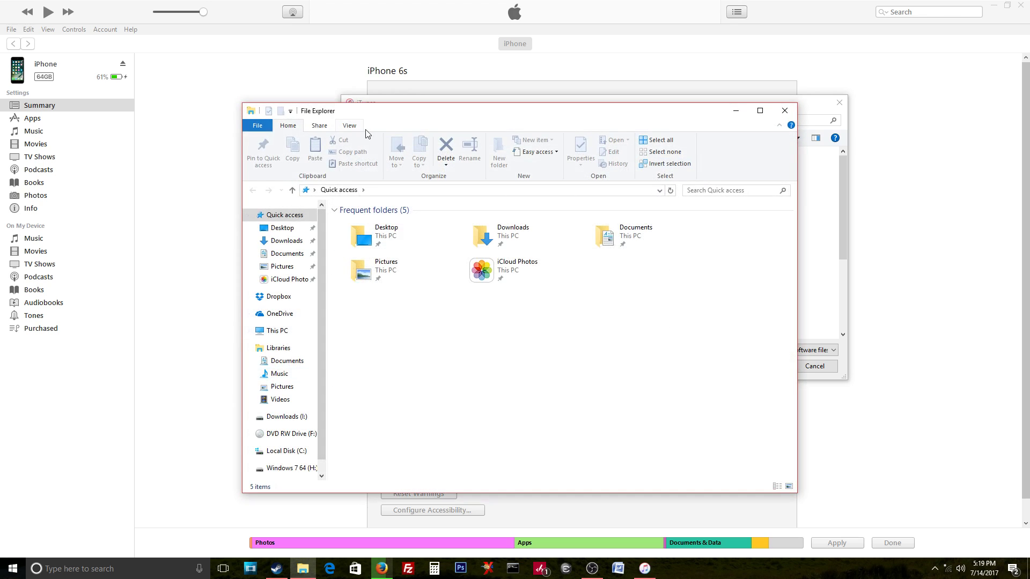
pyautogui.click(350, 125)
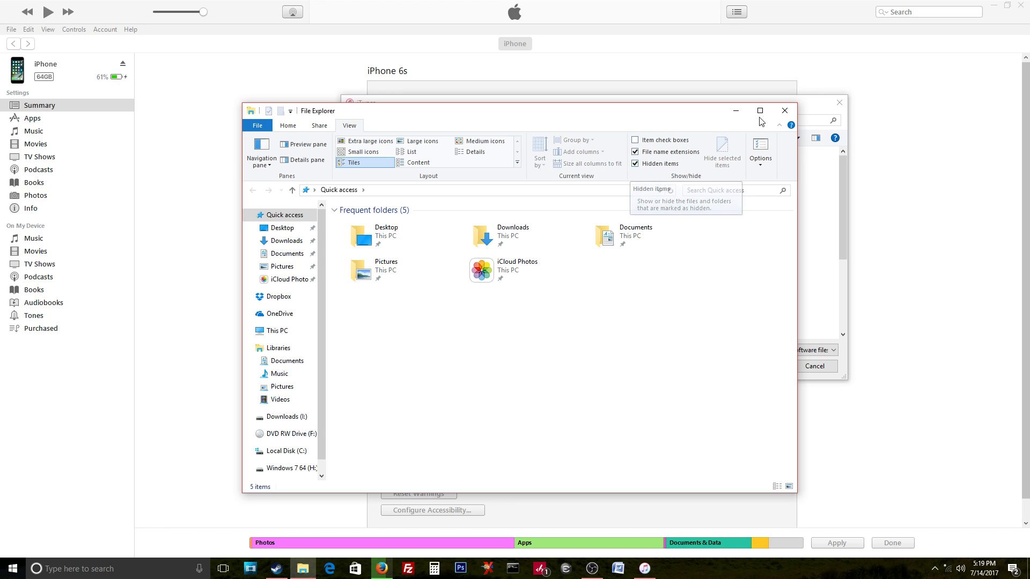
pyautogui.click(784, 110)
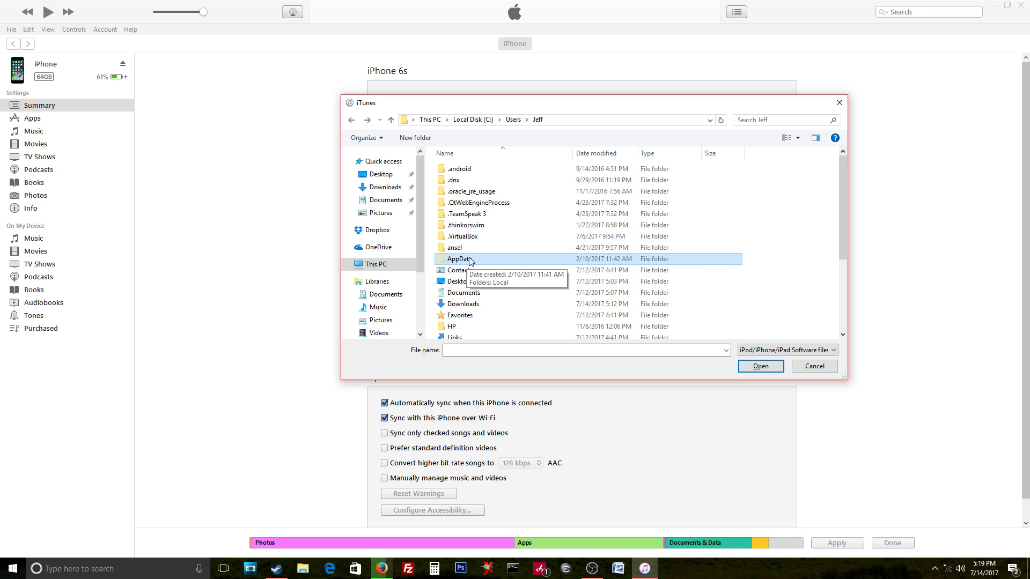
# - Look in AppData\Roaming\Apple Computer\iTunes\iPhone Software Updates for firmware files and cancel the file selection
pyautogui.doubleClick(471, 262)
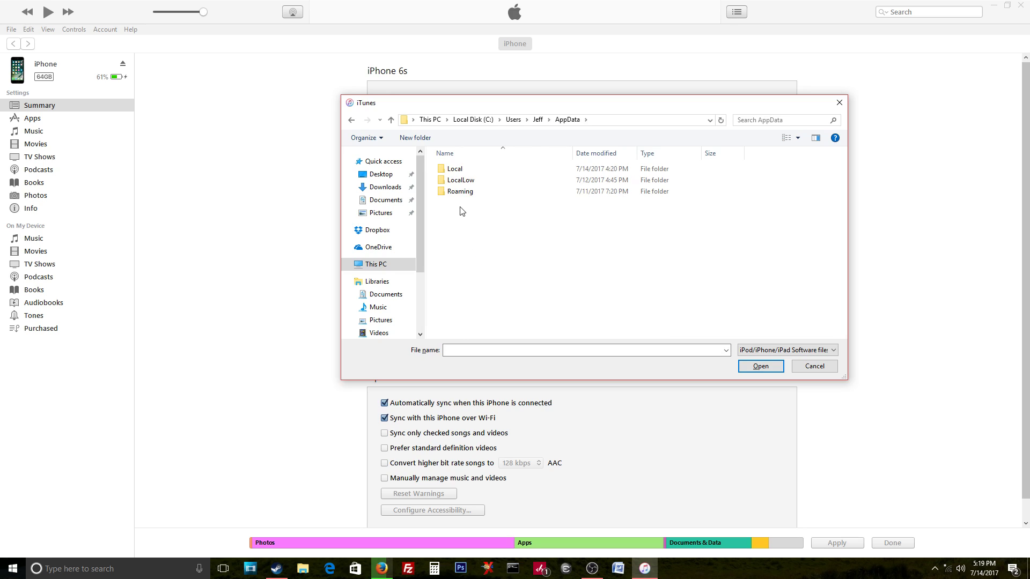
pyautogui.doubleClick(462, 192)
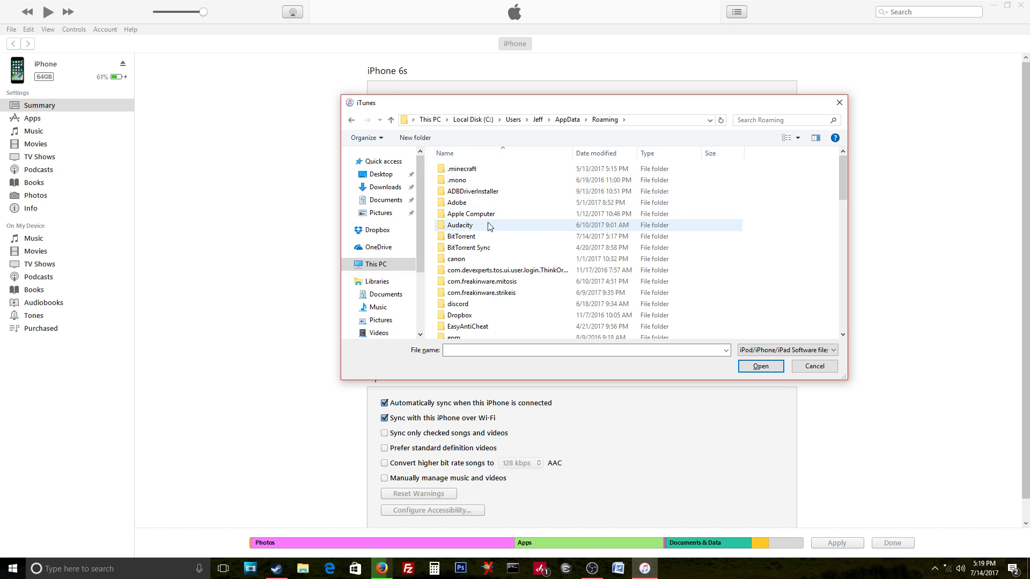
pyautogui.doubleClick(478, 214)
pyautogui.click(481, 185)
pyautogui.doubleClick(481, 182)
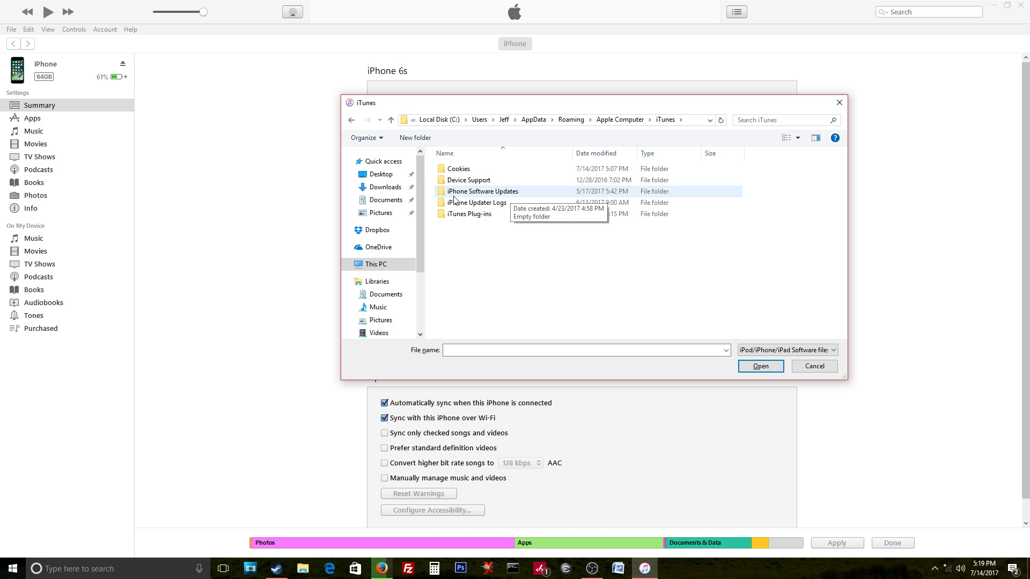
pyautogui.doubleClick(511, 197)
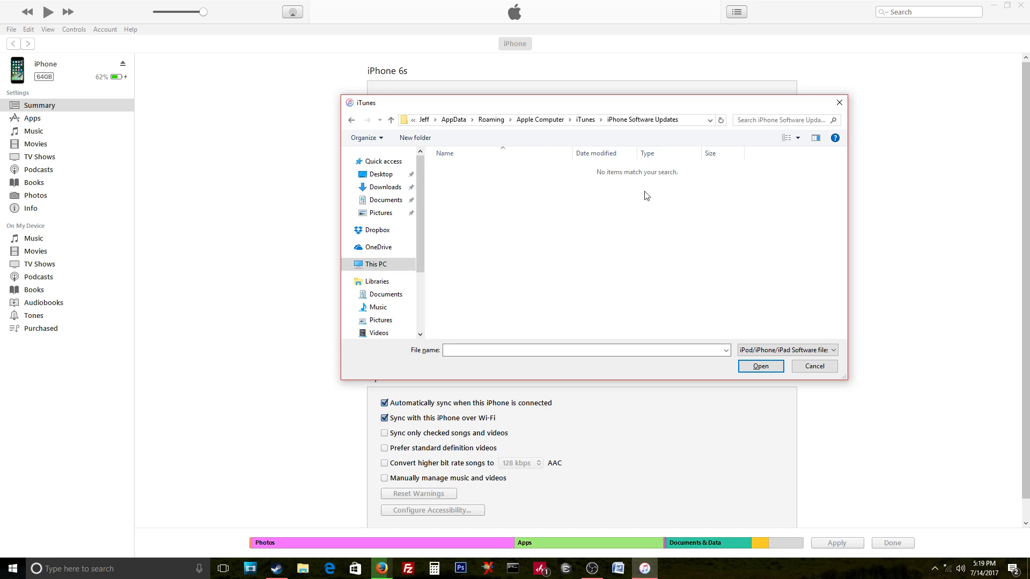
pyautogui.click(814, 365)
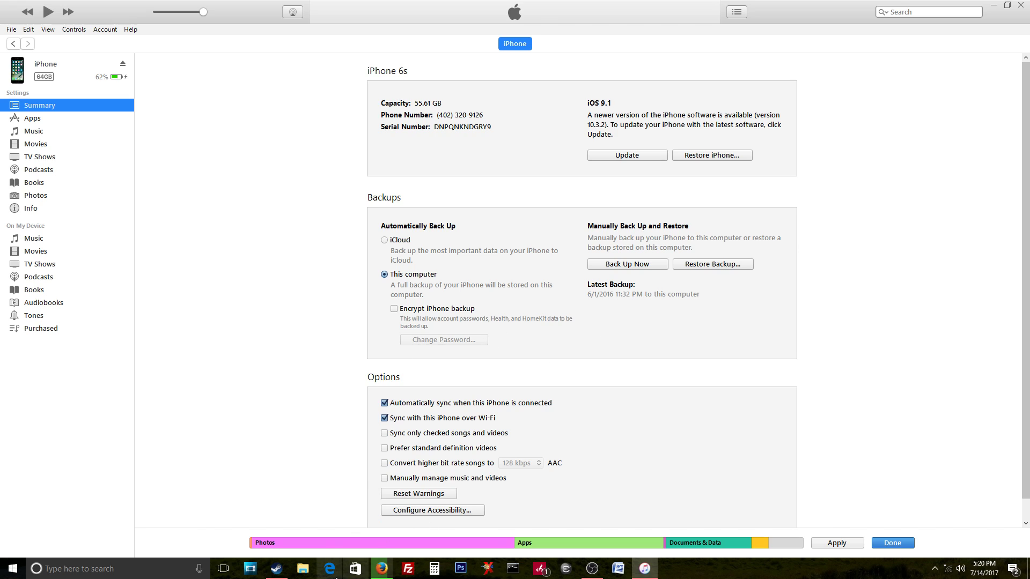
# - Look through the C: drive and the Documents folder in File Explorer and close the window
pyautogui.click(308, 574)
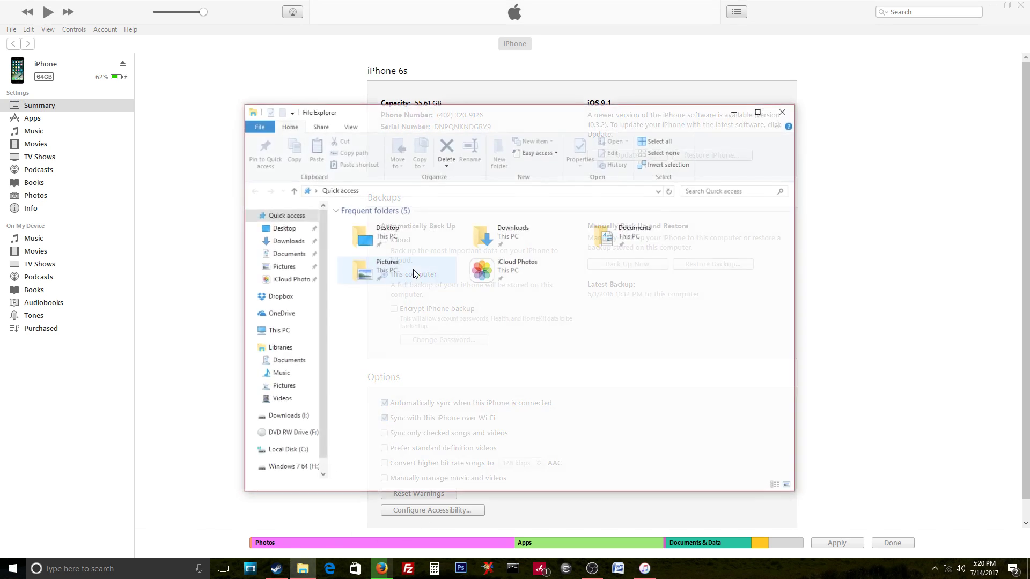
pyautogui.click(268, 331)
pyautogui.click(644, 315)
pyautogui.doubleClick(644, 316)
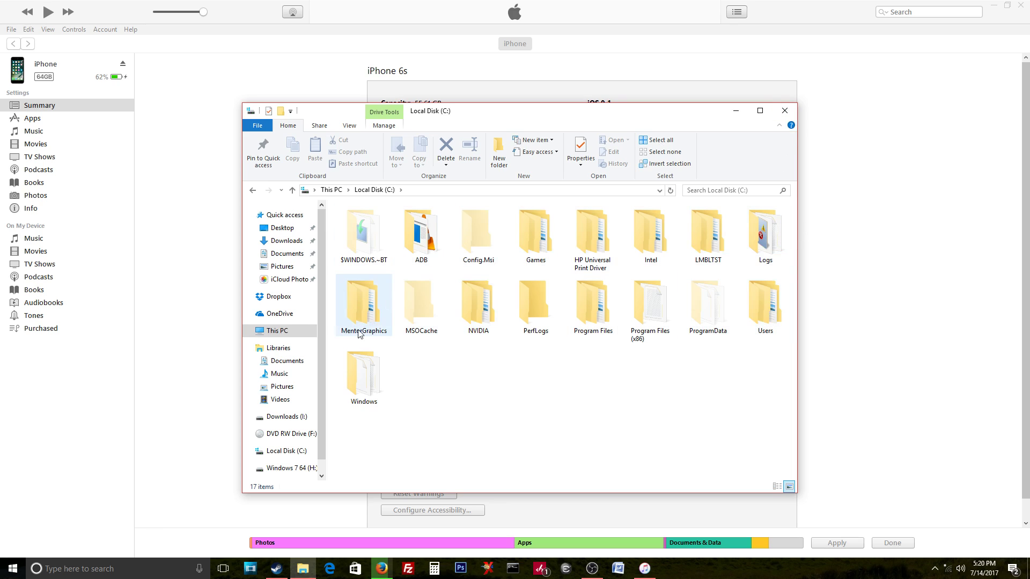
pyautogui.click(281, 255)
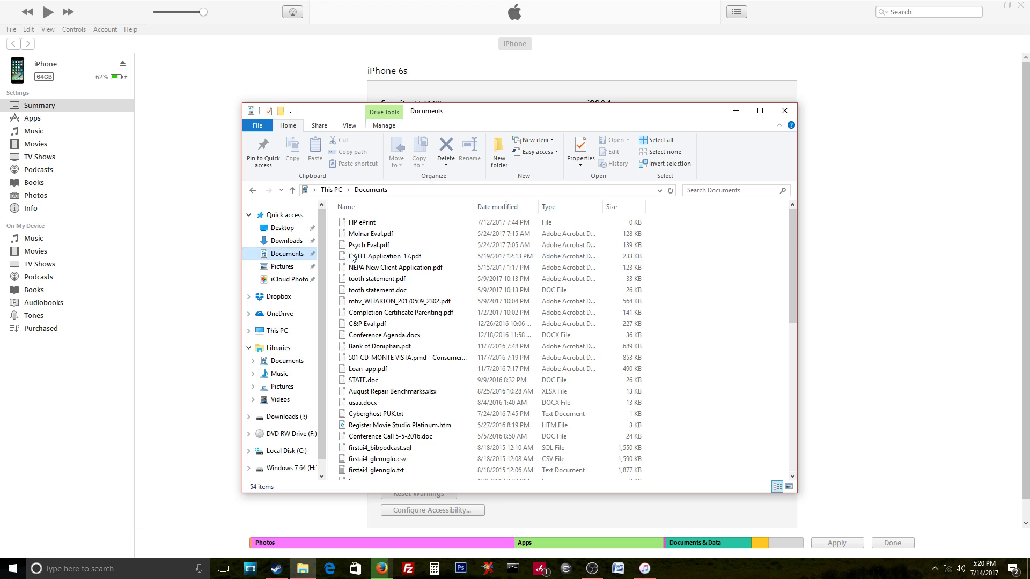
pyautogui.click(286, 241)
pyautogui.click(288, 254)
pyautogui.scroll(-6, 459, 297)
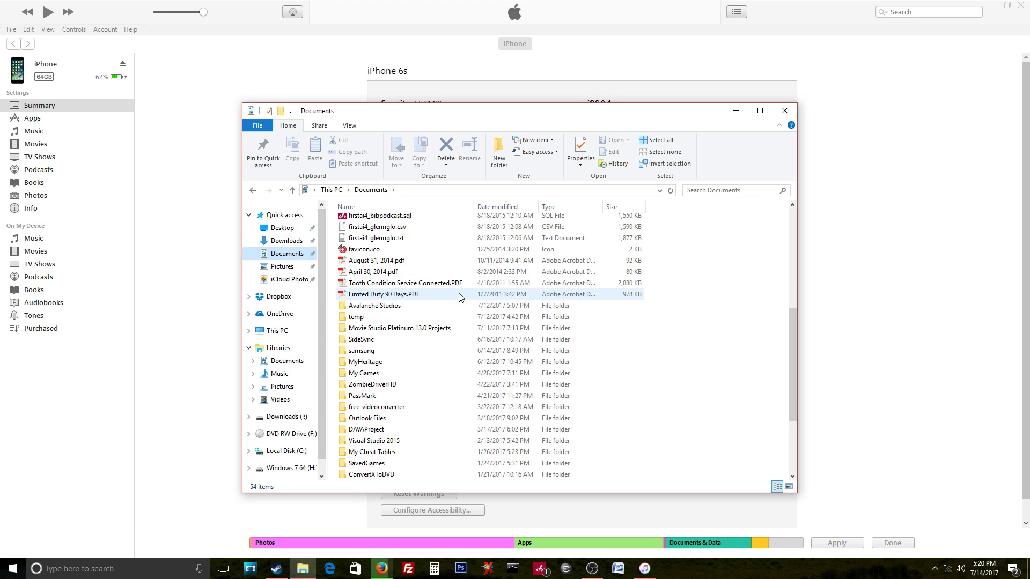
pyautogui.scroll(-3, 460, 297)
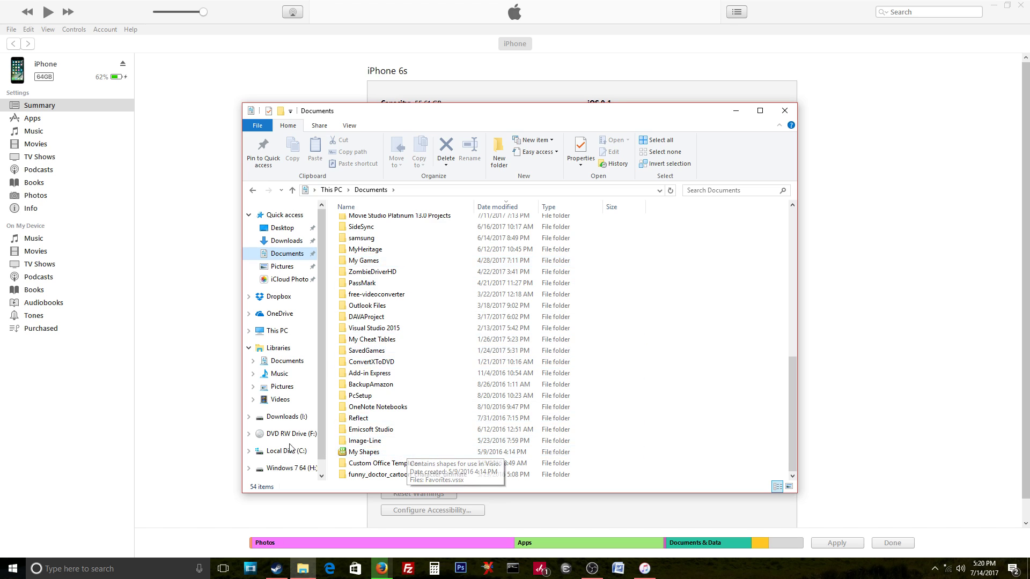
pyautogui.scroll(10, 452, 384)
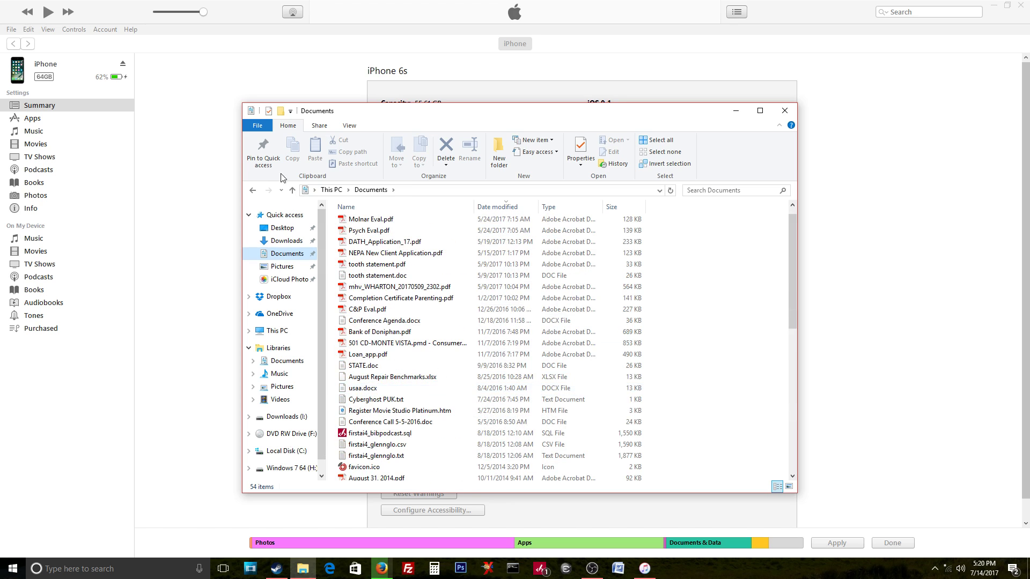
pyautogui.click(250, 194)
pyautogui.click(250, 194)
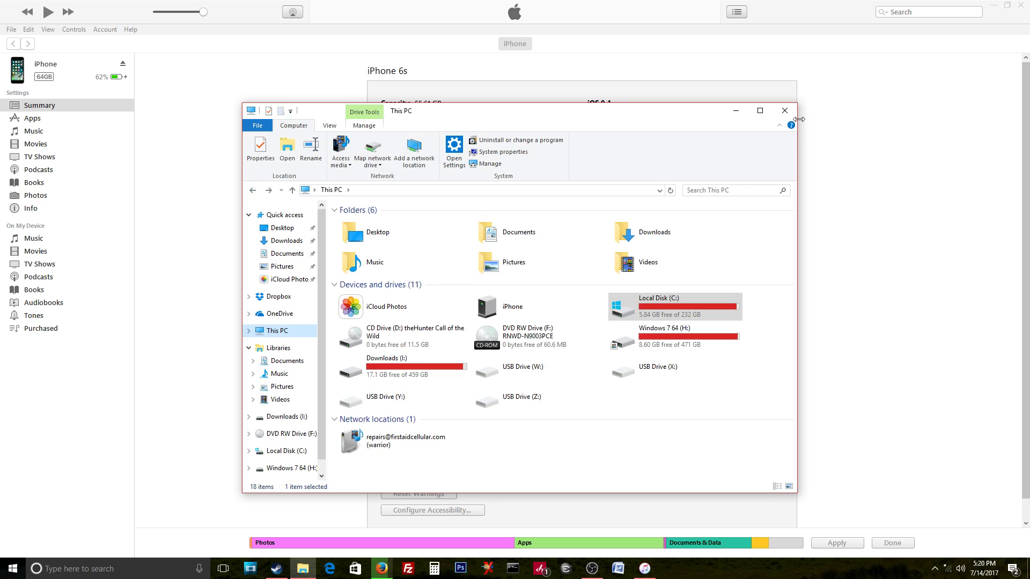
pyautogui.click(250, 192)
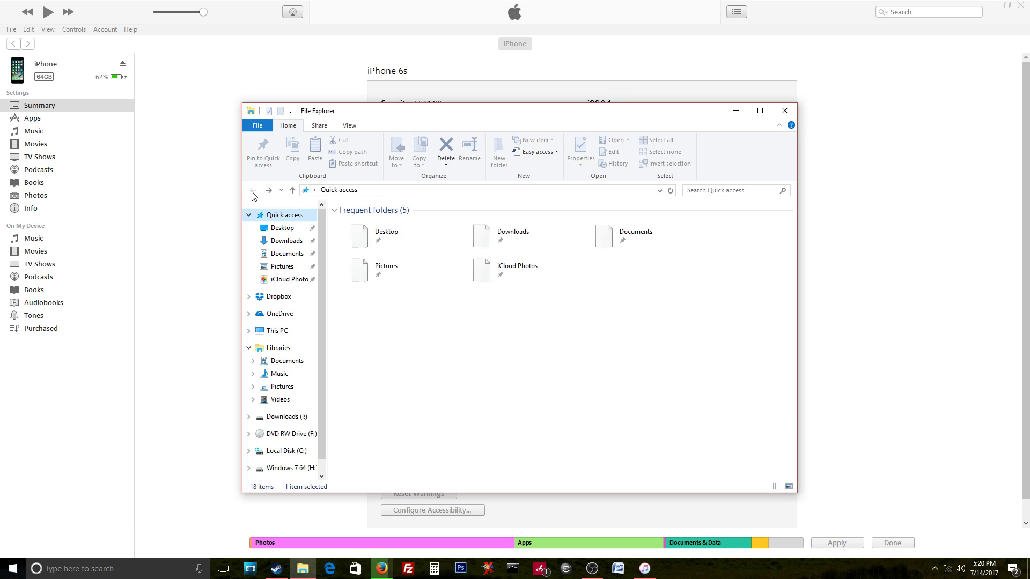
pyautogui.click(784, 111)
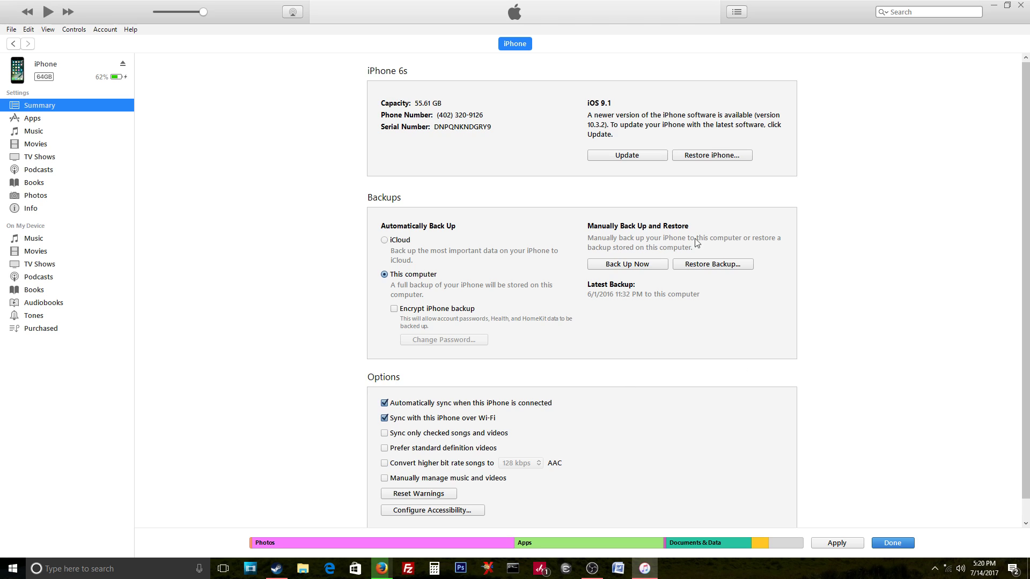
# - Start an iPhone update from a local firmware file, look through the Downloads folder sorted by date, and cancel the file selection
pyautogui.keyDown('shift'); pyautogui.click(650, 155); pyautogui.keyUp('shift')
pyautogui.click(392, 187)
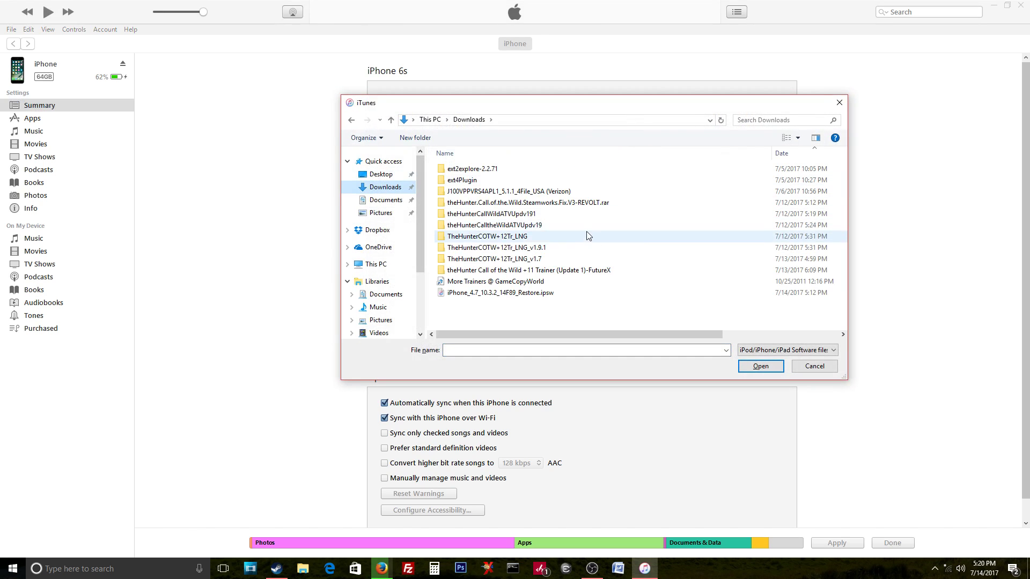
pyautogui.click(792, 152)
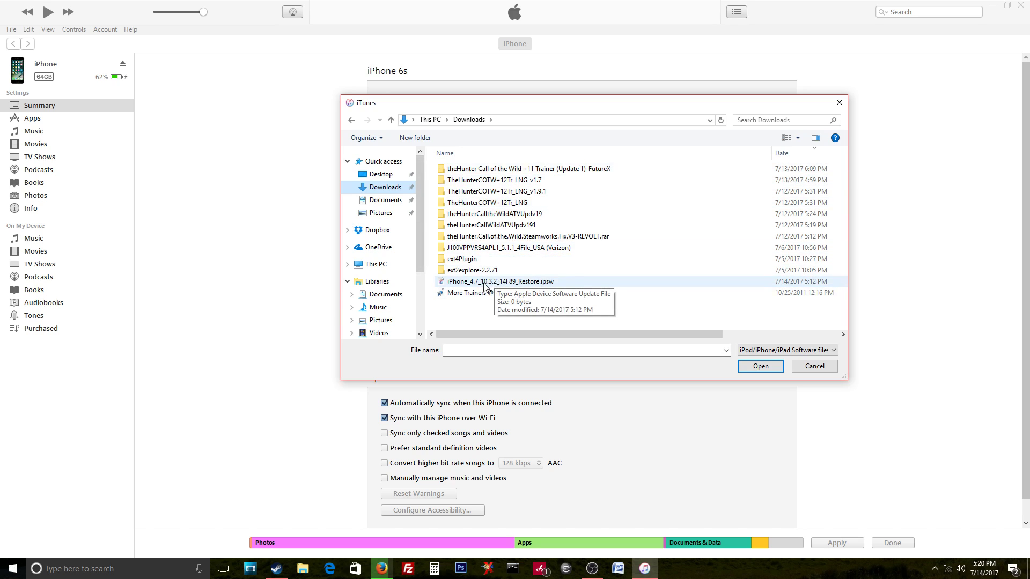
pyautogui.click(811, 368)
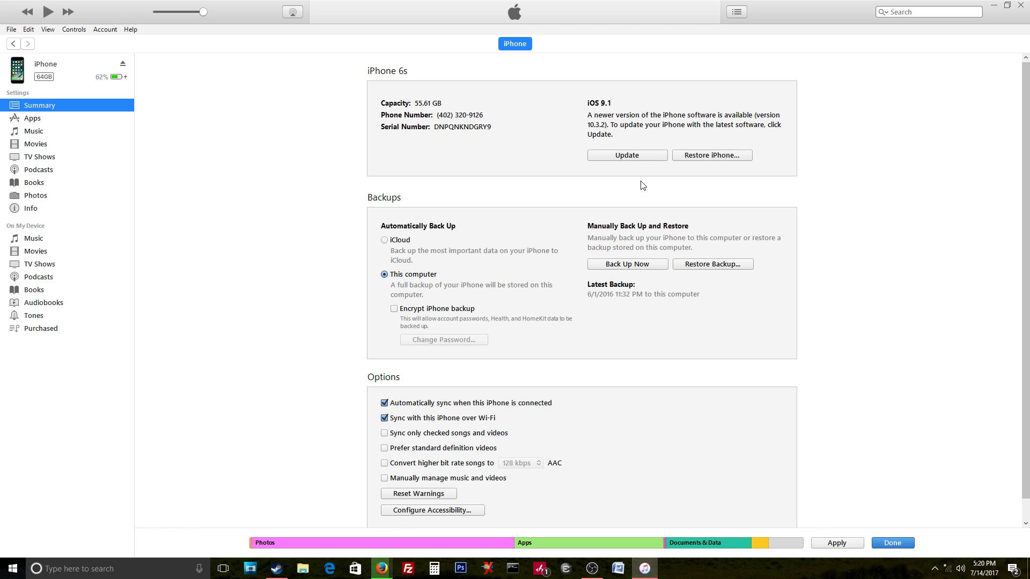
# - Reopen the update's firmware file selection, locate iPhone_4.7_10.3.2_14F89_Restore.ipsw in Downloads, and cancel without choosing it
pyautogui.keyDown('shift'); pyautogui.click(632, 157); pyautogui.keyUp('shift')
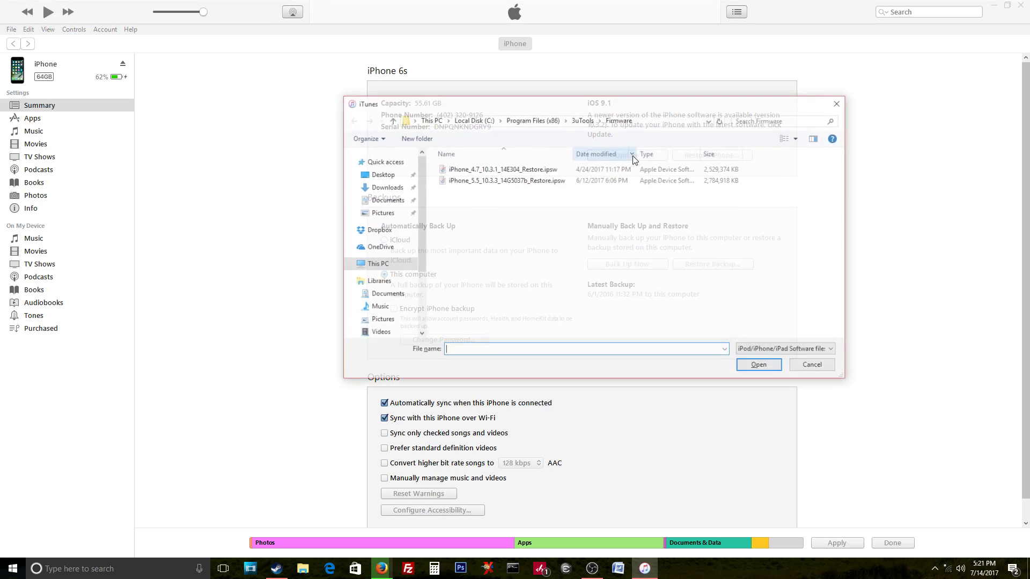
pyautogui.click(385, 188)
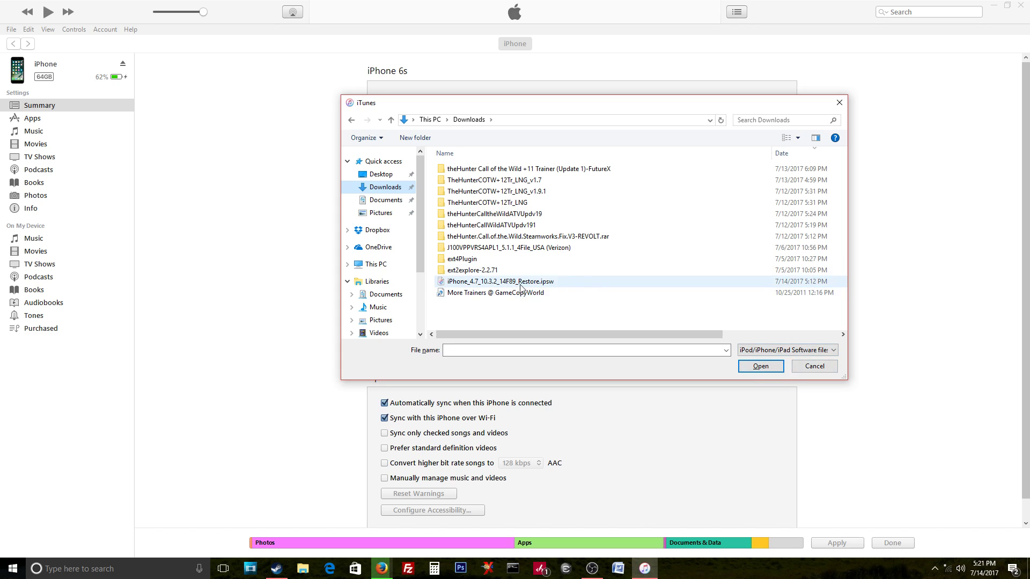
pyautogui.click(814, 365)
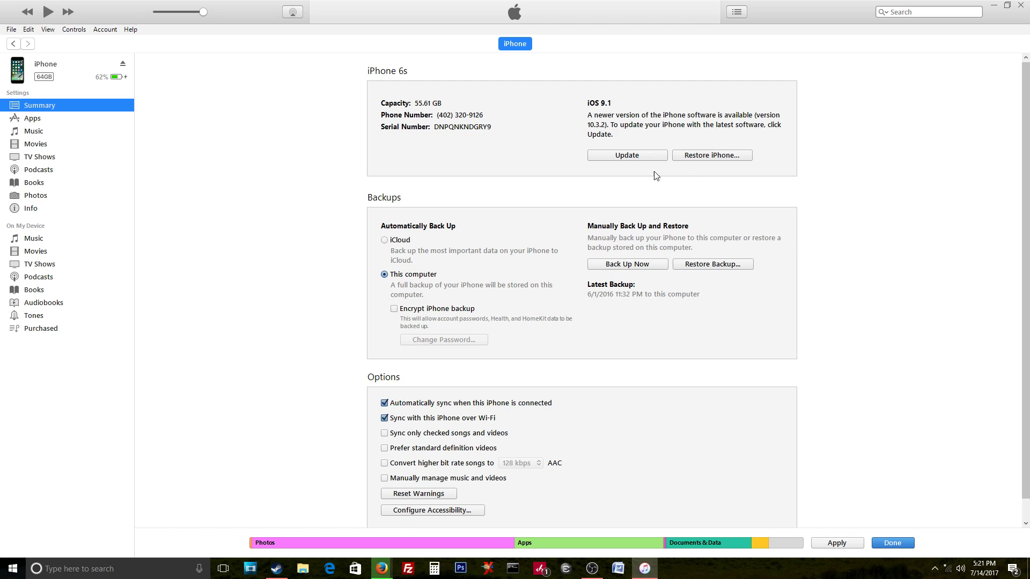
# - Switch to Firefox, view the iPhone passcode screen image and the ipsw.me version list, and return to iTunes
pyautogui.click(381, 568)
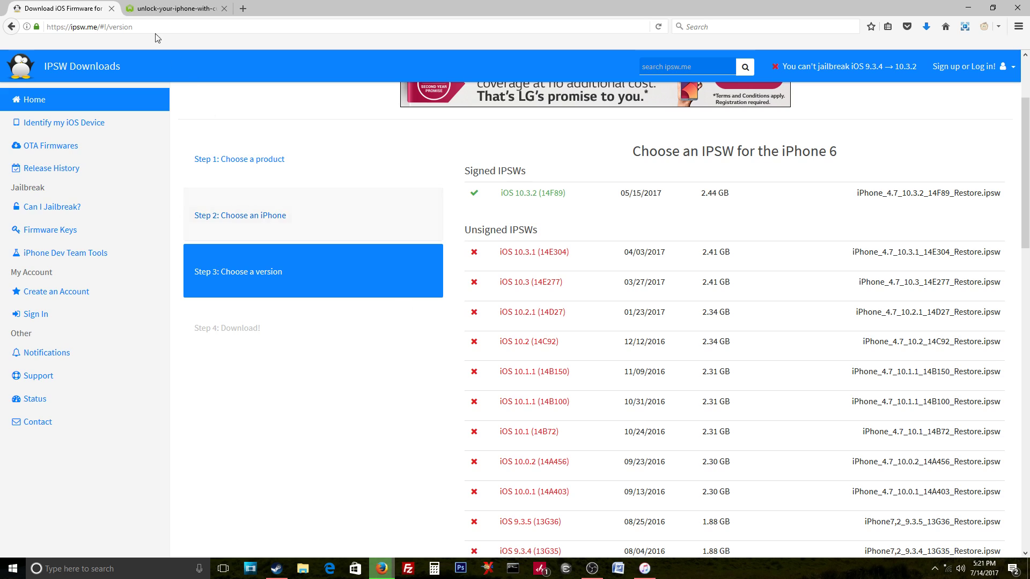
pyautogui.click(175, 9)
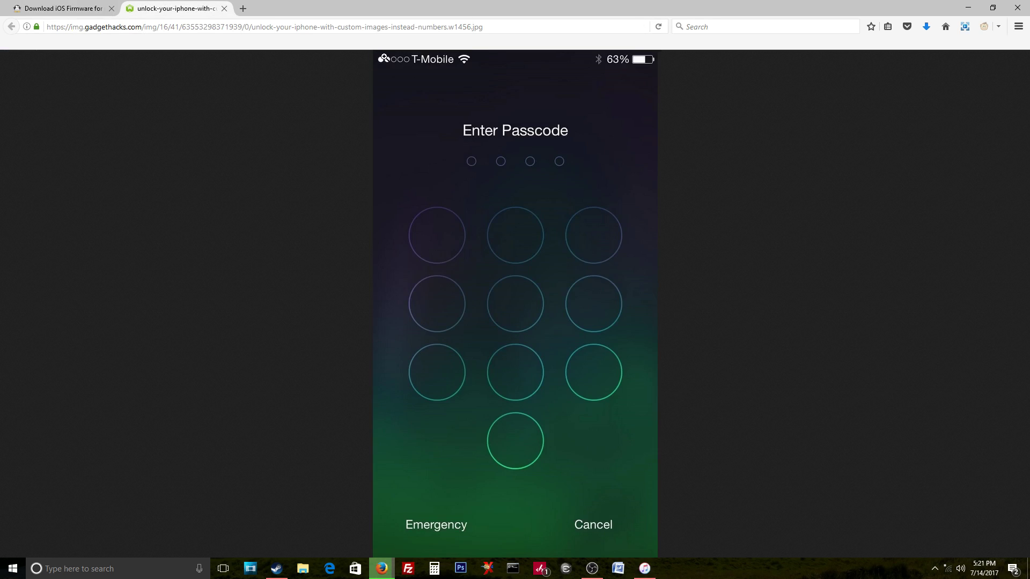
pyautogui.click(75, 9)
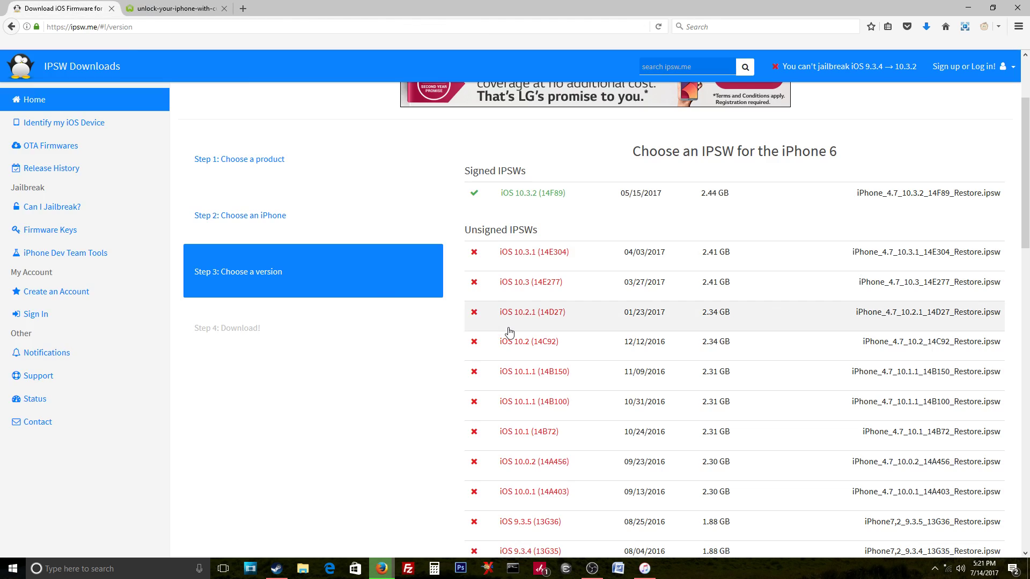
pyautogui.click(644, 569)
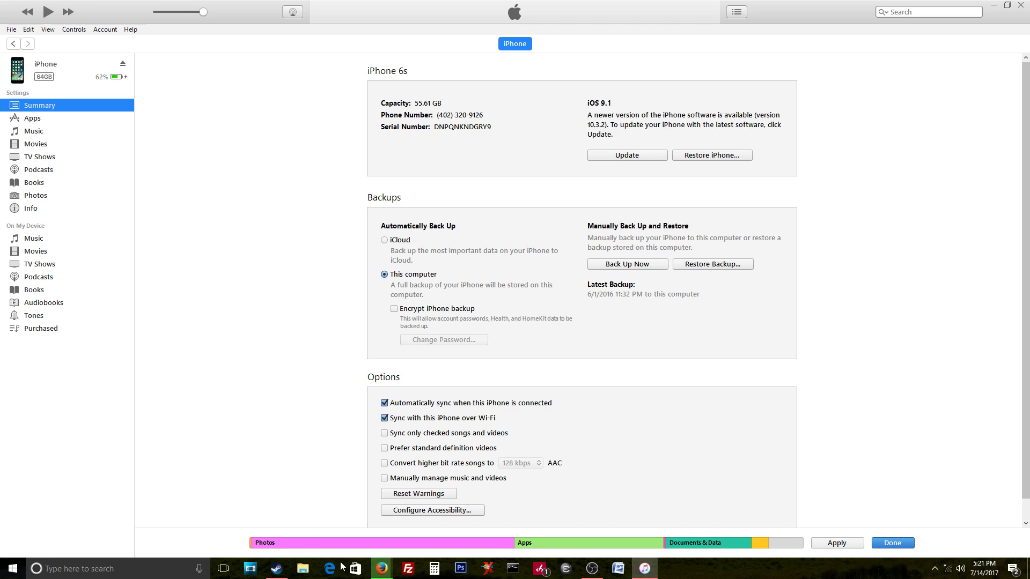
# - Look through the signed and unsigned iPhone 6 firmware versions on ipsw.me in Firefox and switch back to iTunes
pyautogui.click(378, 572)
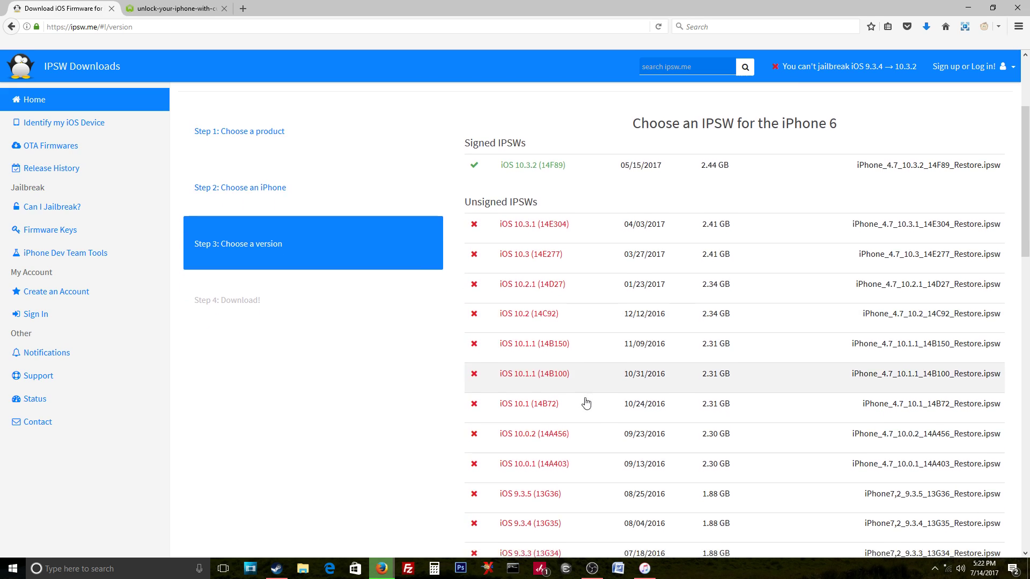
pyautogui.scroll(-2, 558, 384)
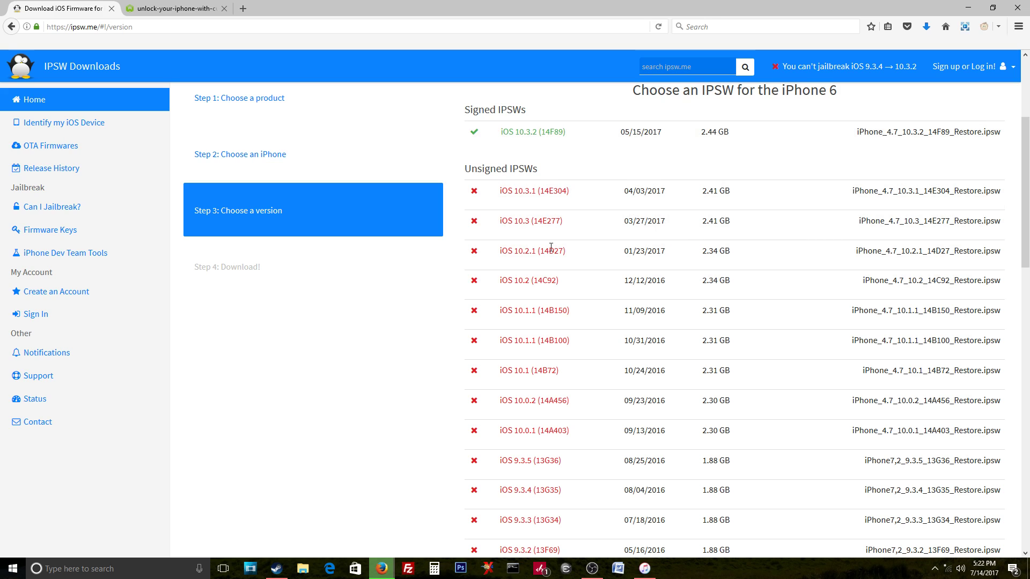
pyautogui.scroll(-8, 665, 386)
pyautogui.scroll(8, 670, 380)
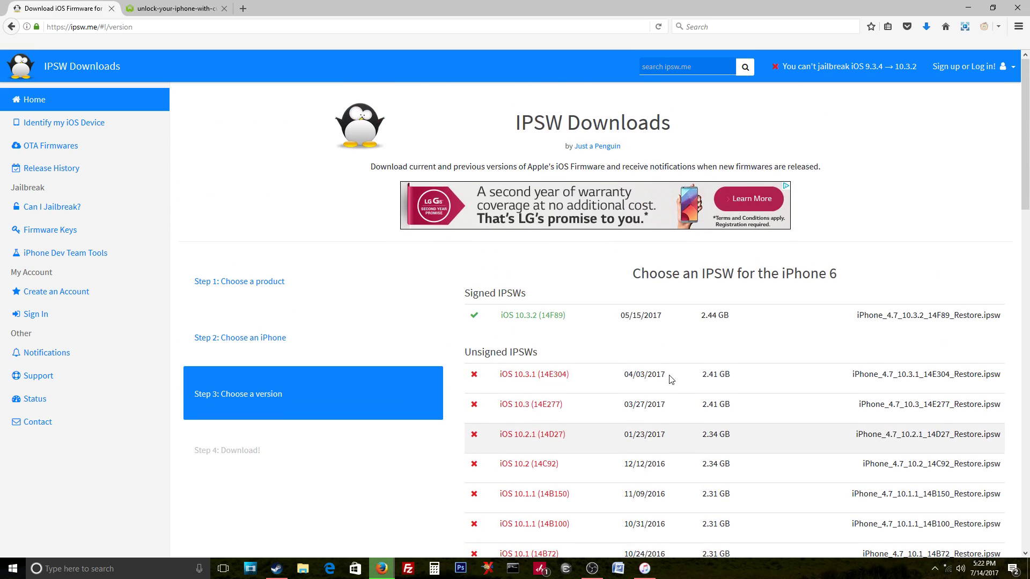
pyautogui.click(645, 568)
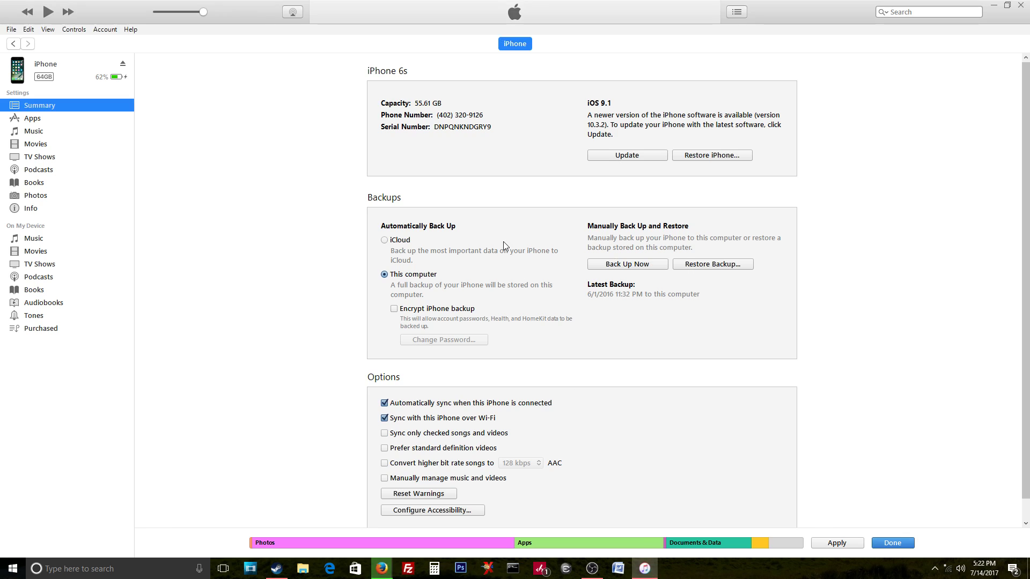